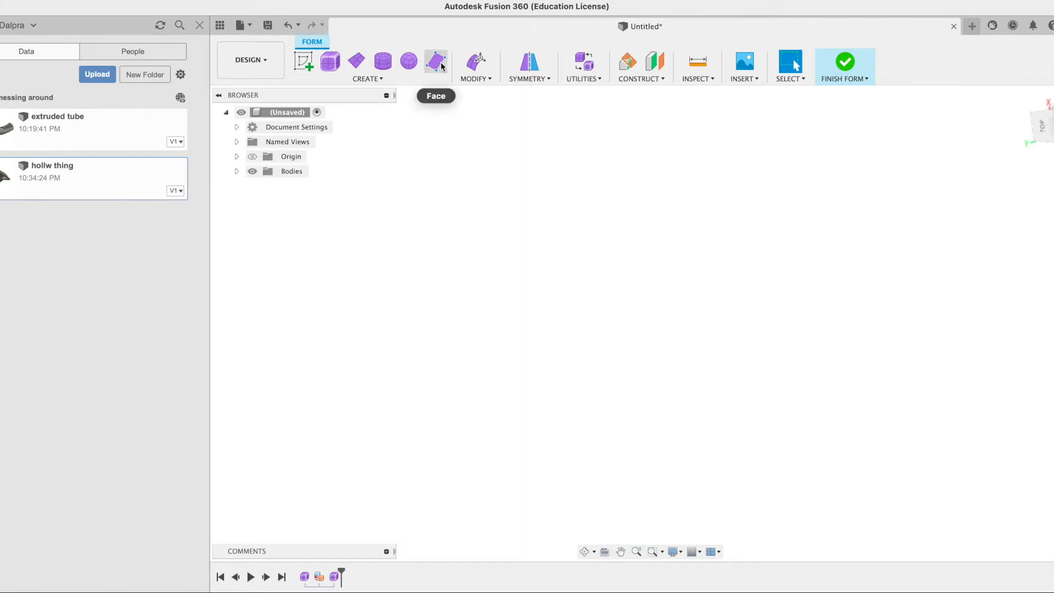
Create a four-sided T-spline face on the front plane, a slanted parallelogram about 50 mm wide over the origin
click(435, 61)
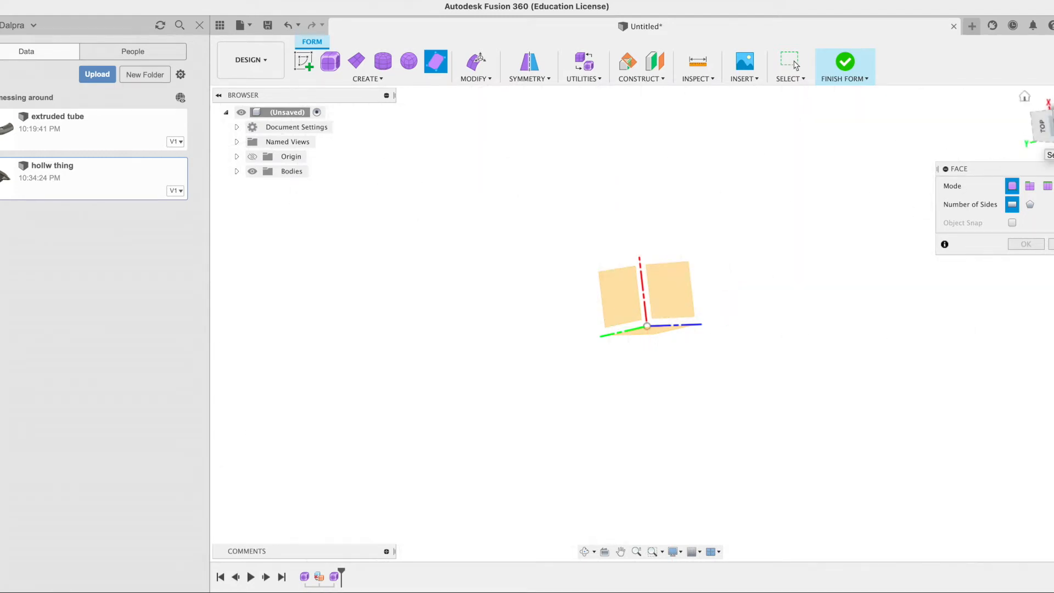
click(1051, 125)
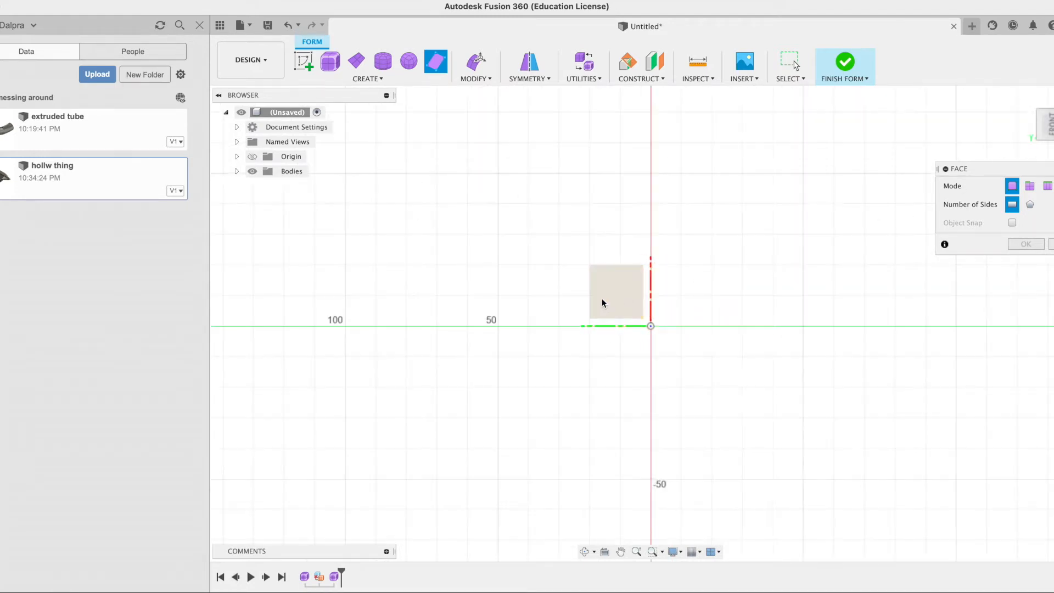
click(617, 295)
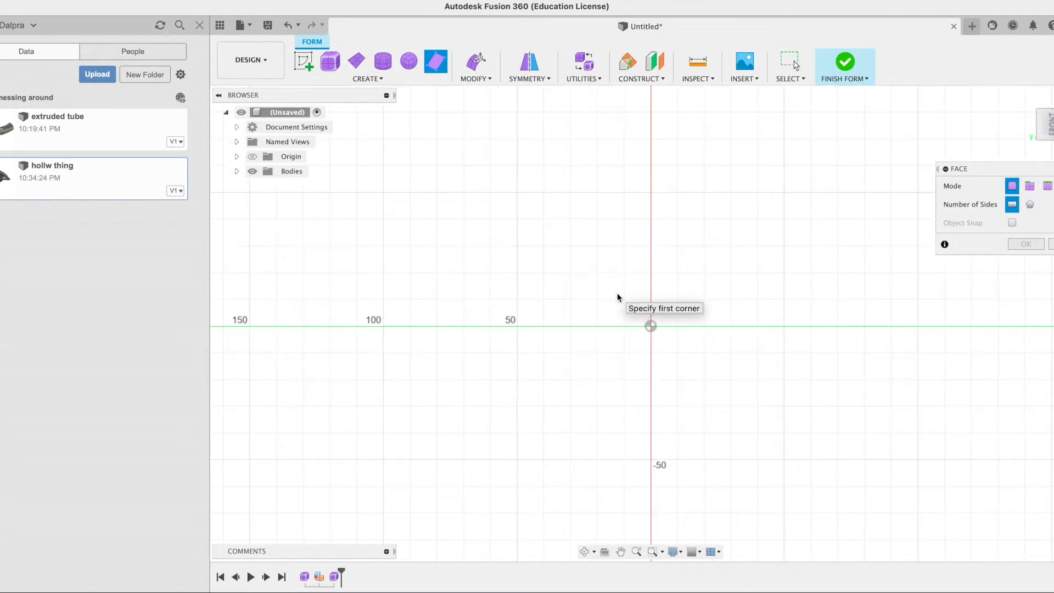
click(534, 230)
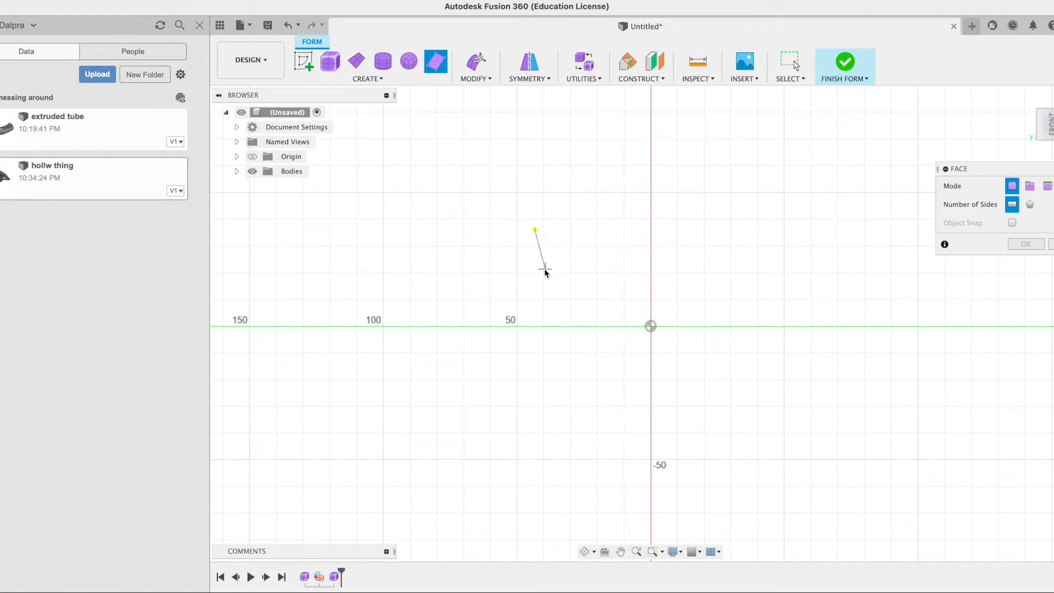
click(574, 352)
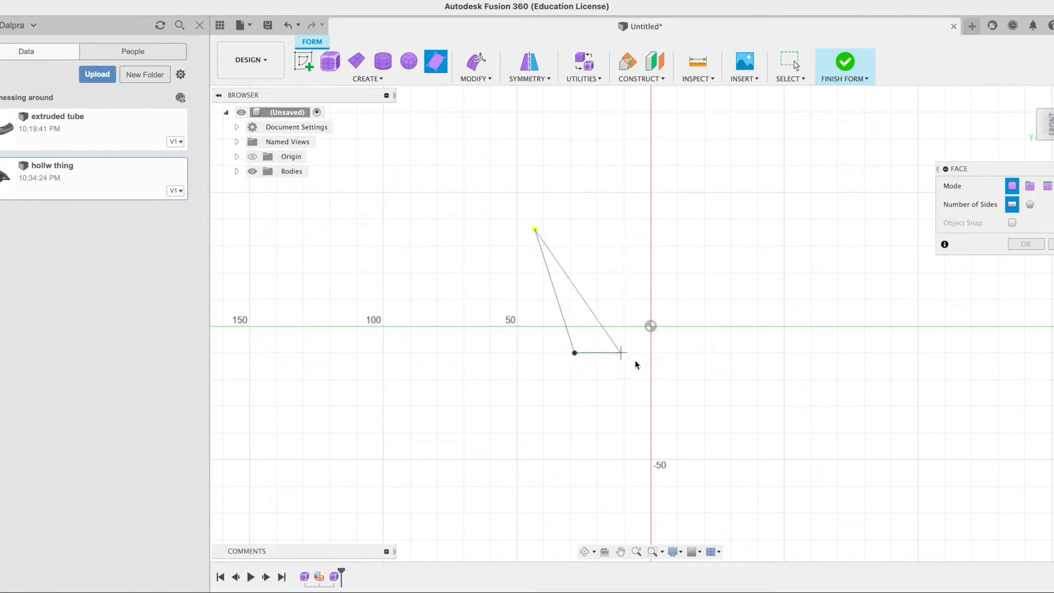
click(711, 352)
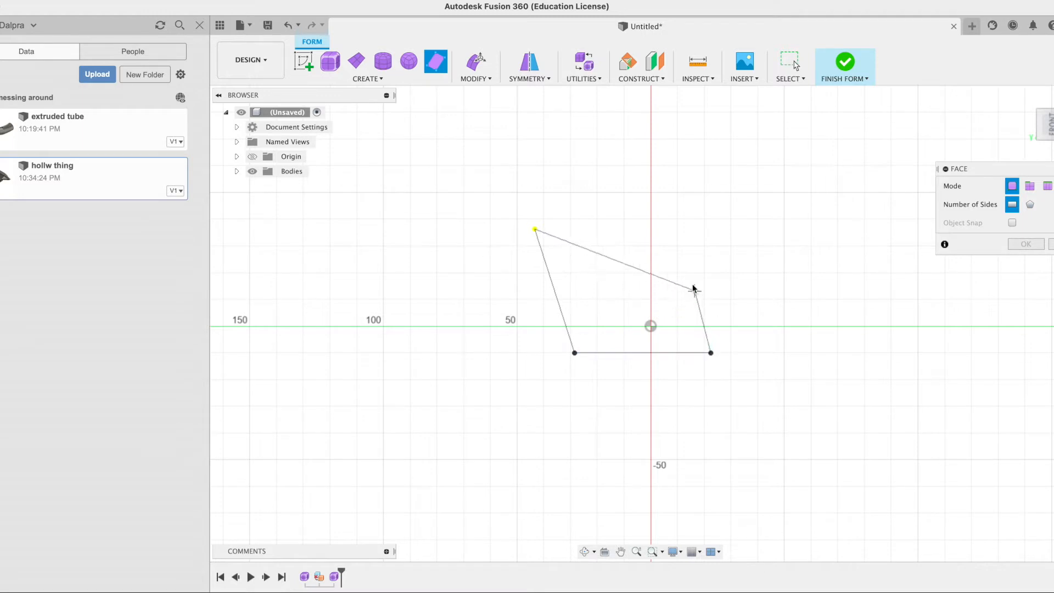
click(662, 230)
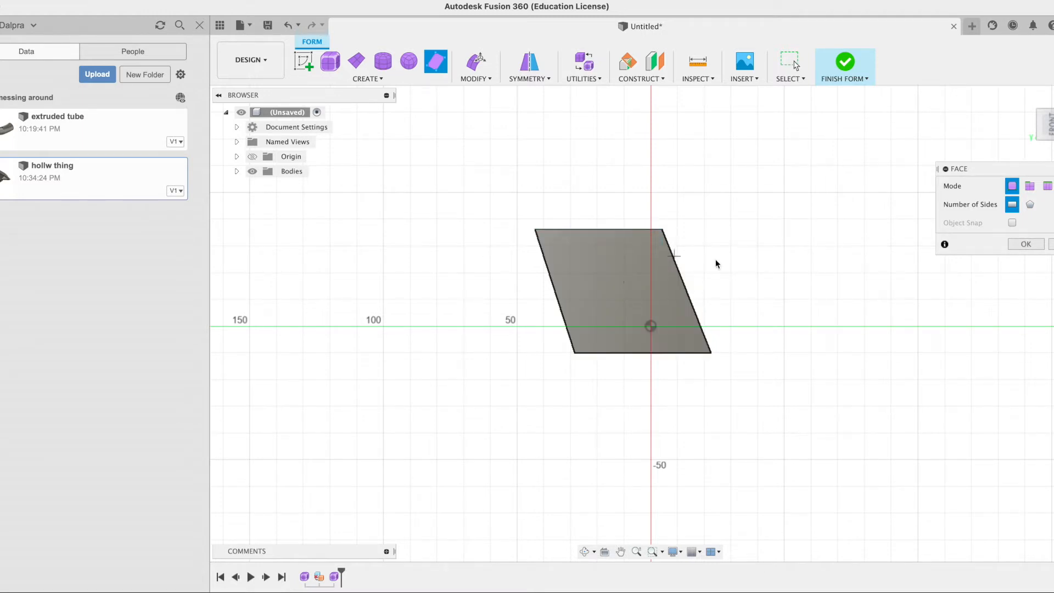
click(1022, 246)
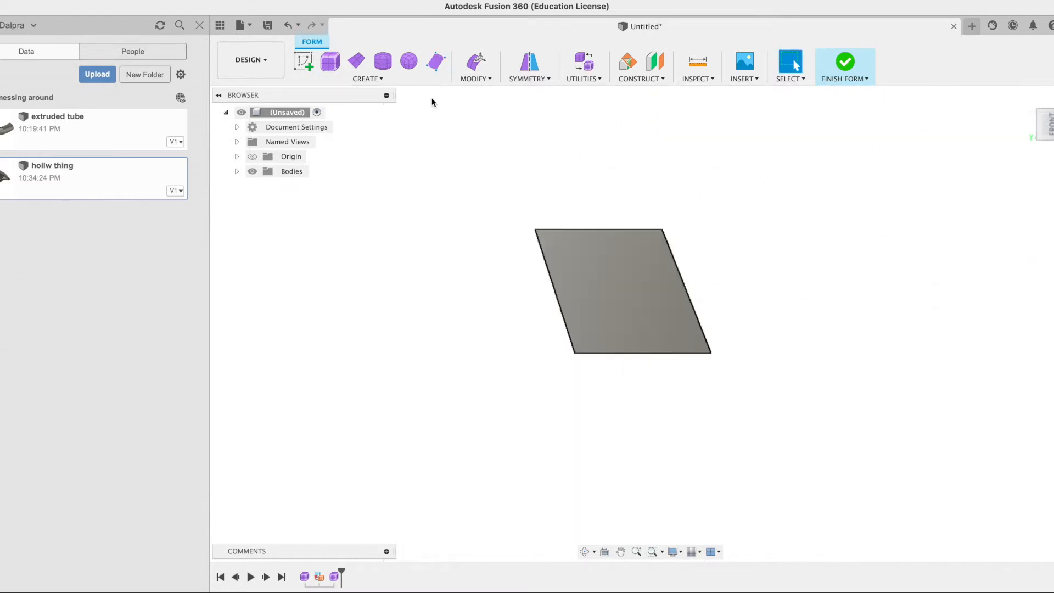
Edit the form by extending one slanted side edge 40 mm outward in extruded segments, and extrude it about 14.5 mm outward and 12.5 mm downward
click(470, 67)
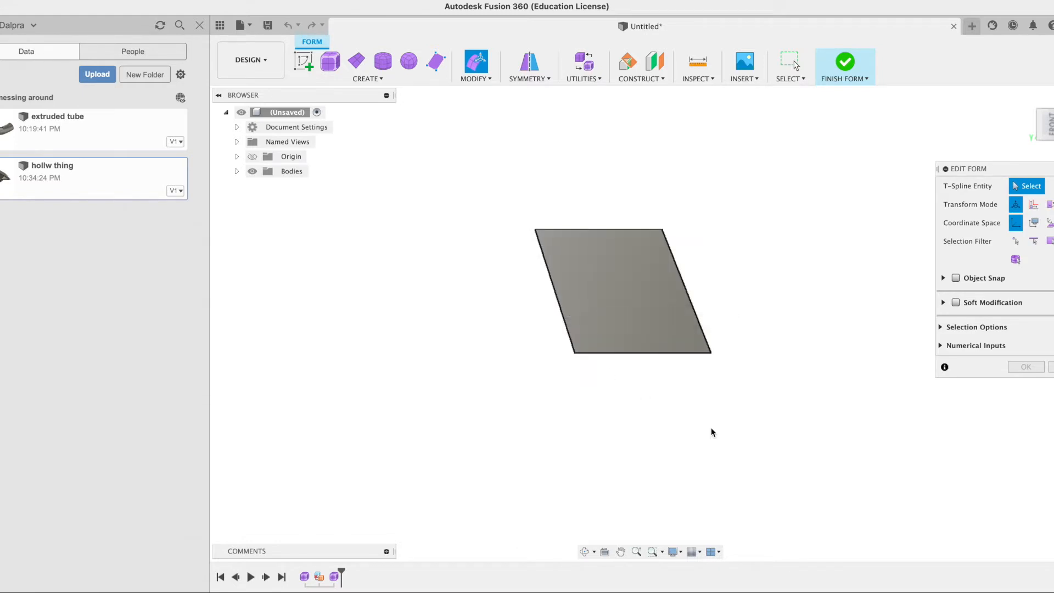
shift+middle_drag(776, 463, 782, 405)
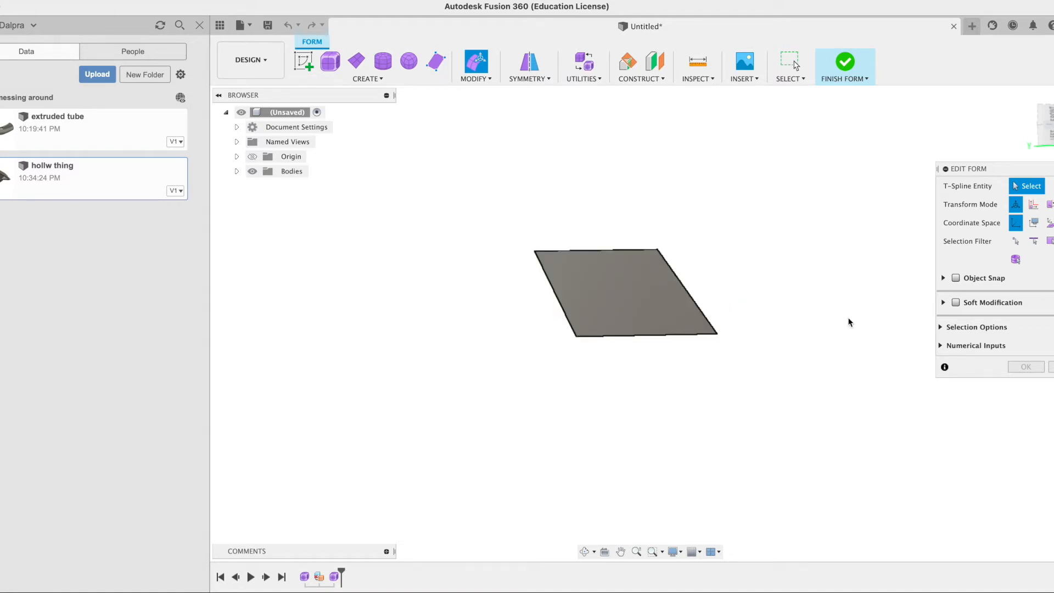
click(550, 288)
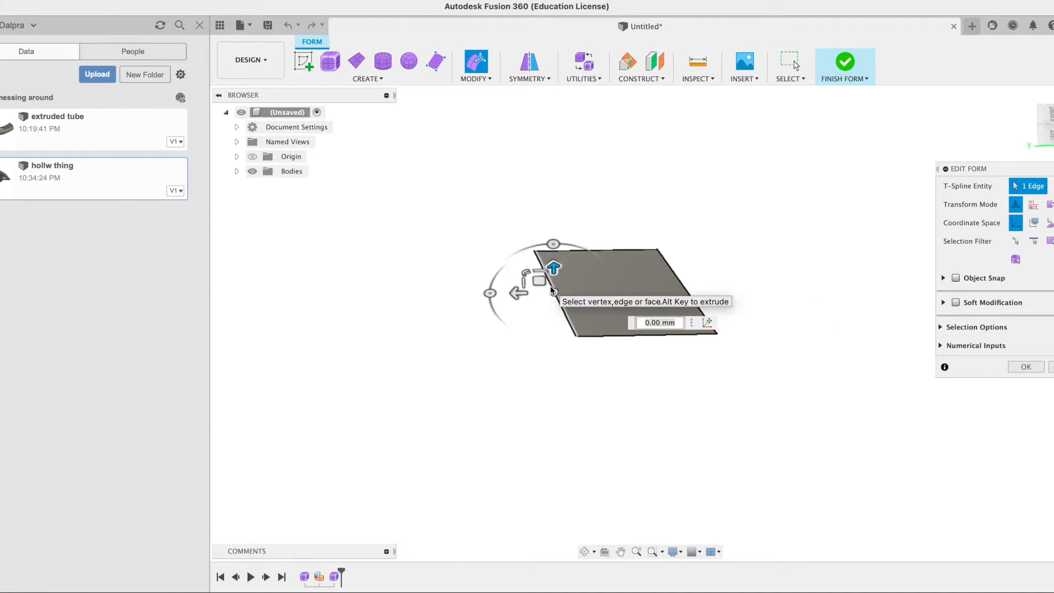
drag(521, 295, 493, 302)
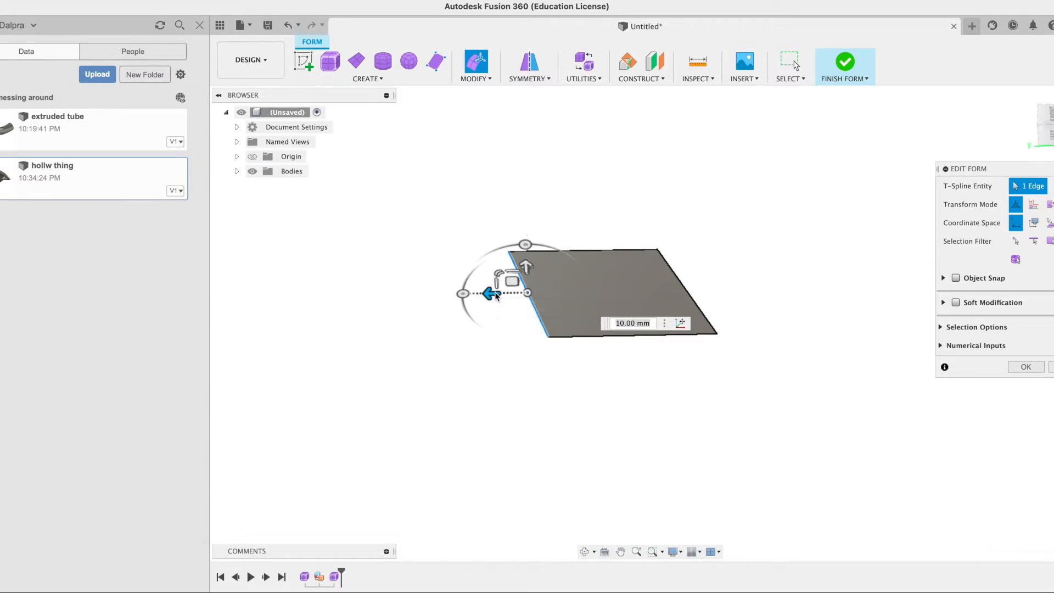
drag(493, 293, 409, 296)
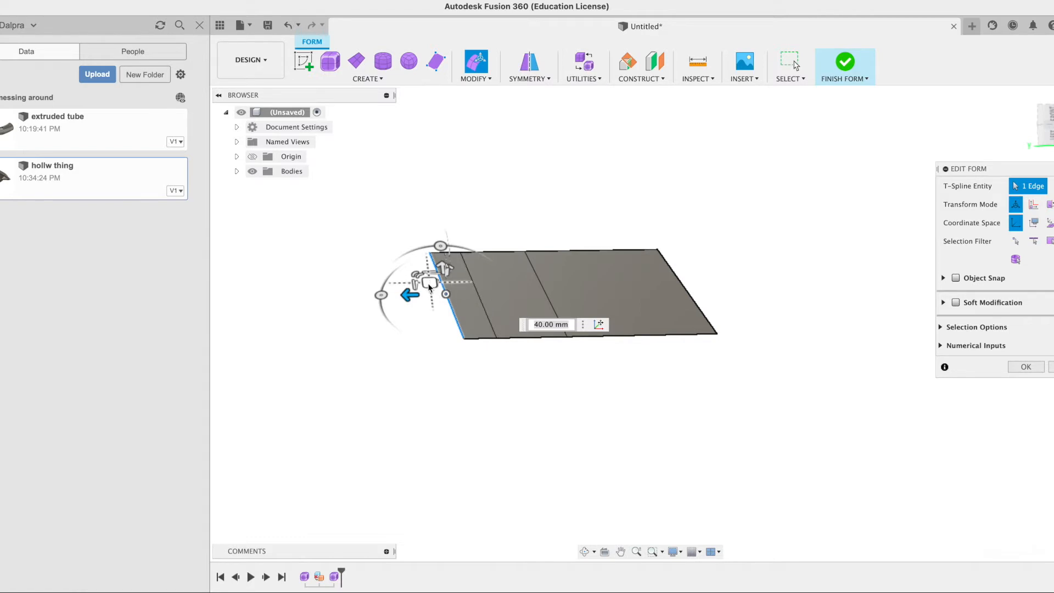
drag(429, 287, 388, 306)
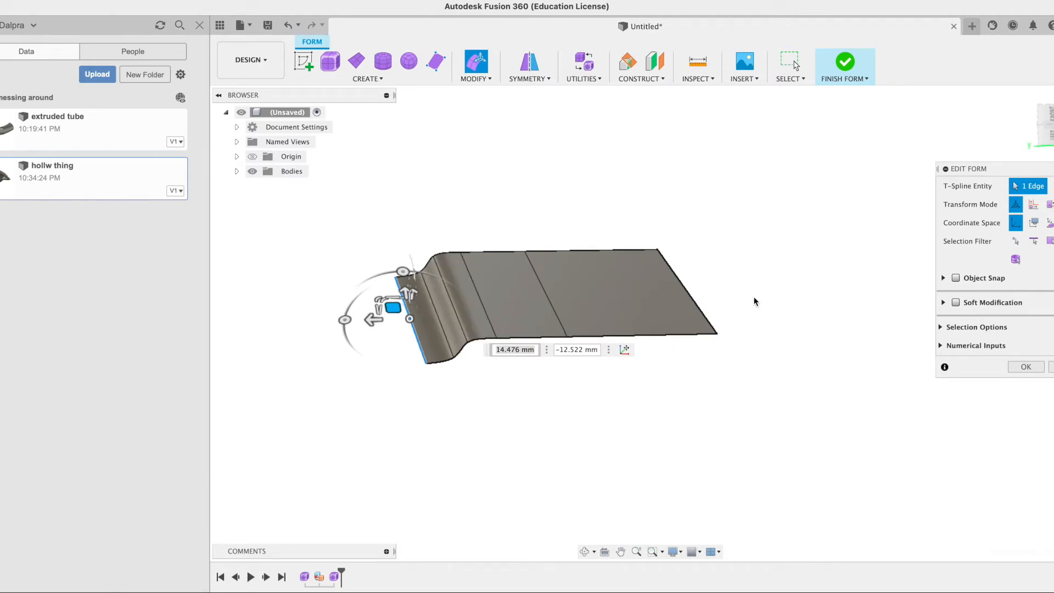
Extrude the opposite slanted edge about 11.6 mm outward and 7.8 mm upward, and apply the form edits
click(695, 304)
drag(671, 280, 705, 262)
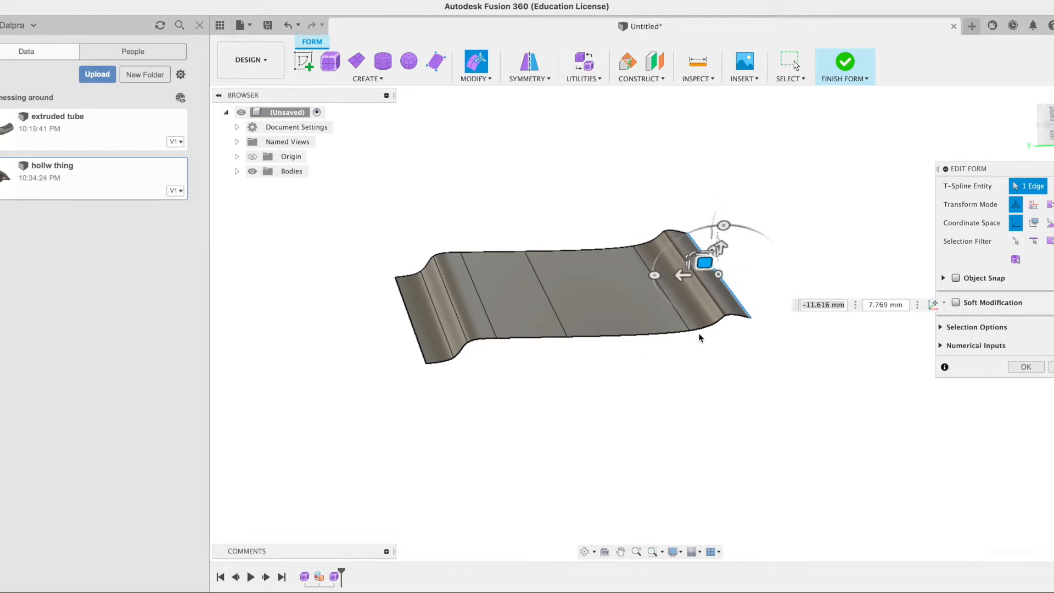
click(1025, 367)
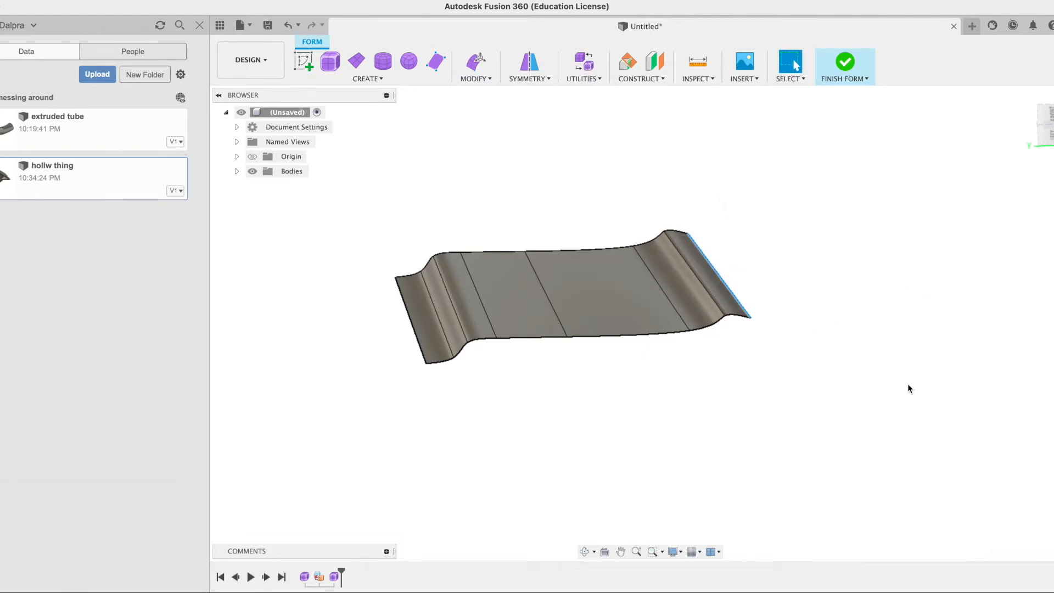
Start the Thicken command on the curved T-spline surface
shift+middle_drag(907, 388, 665, 333)
key(Escape)
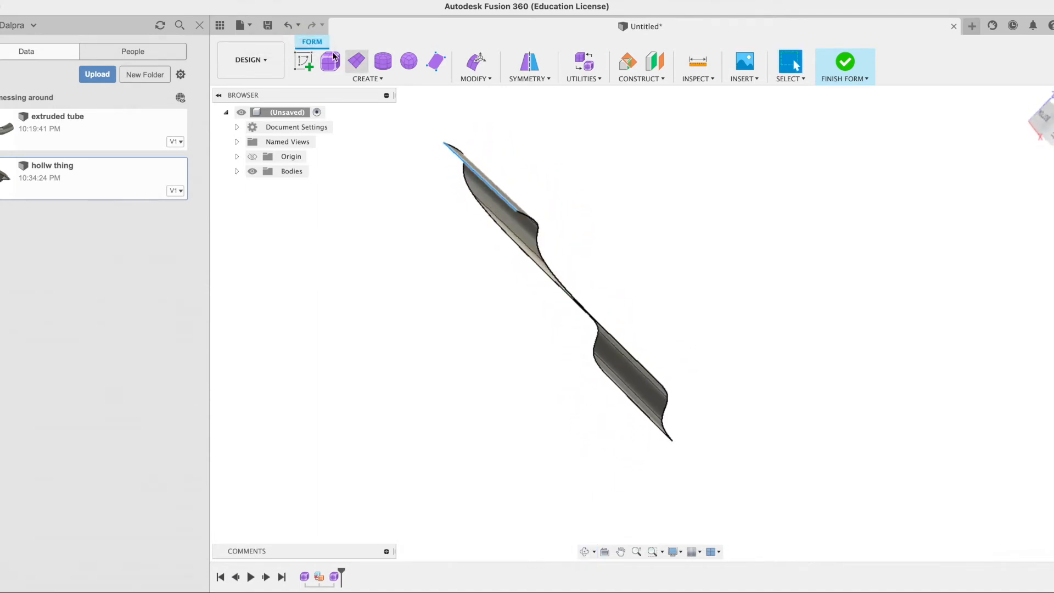
shift+middle_drag(733, 275, 662, 297)
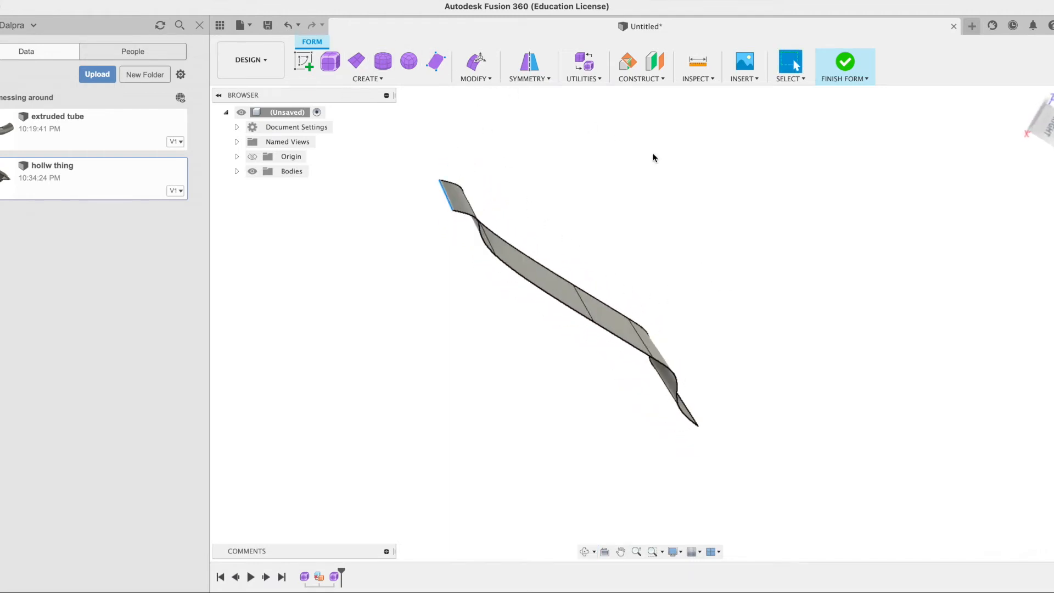
click(492, 79)
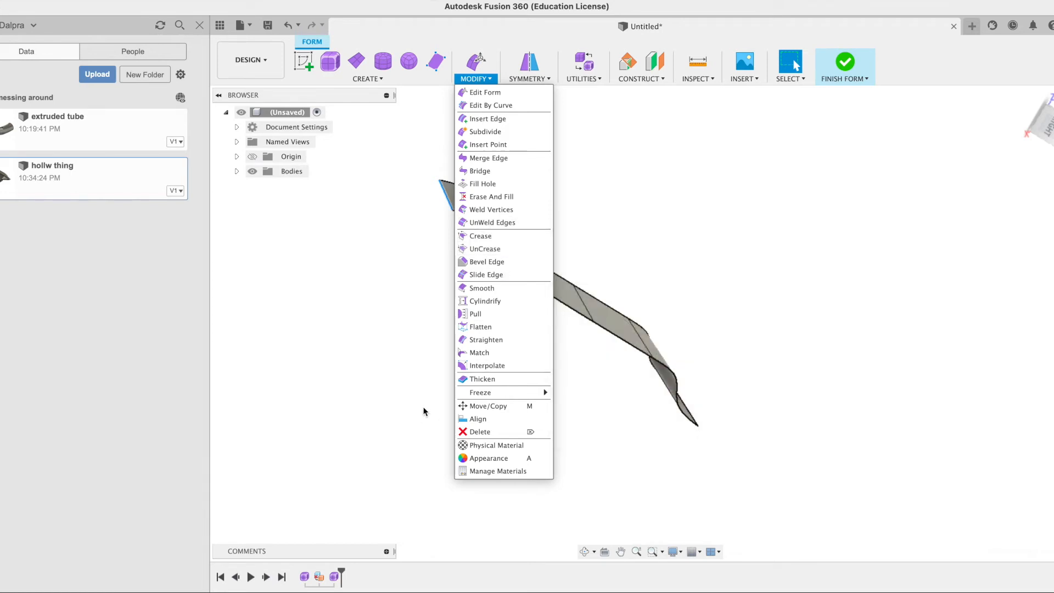
click(465, 380)
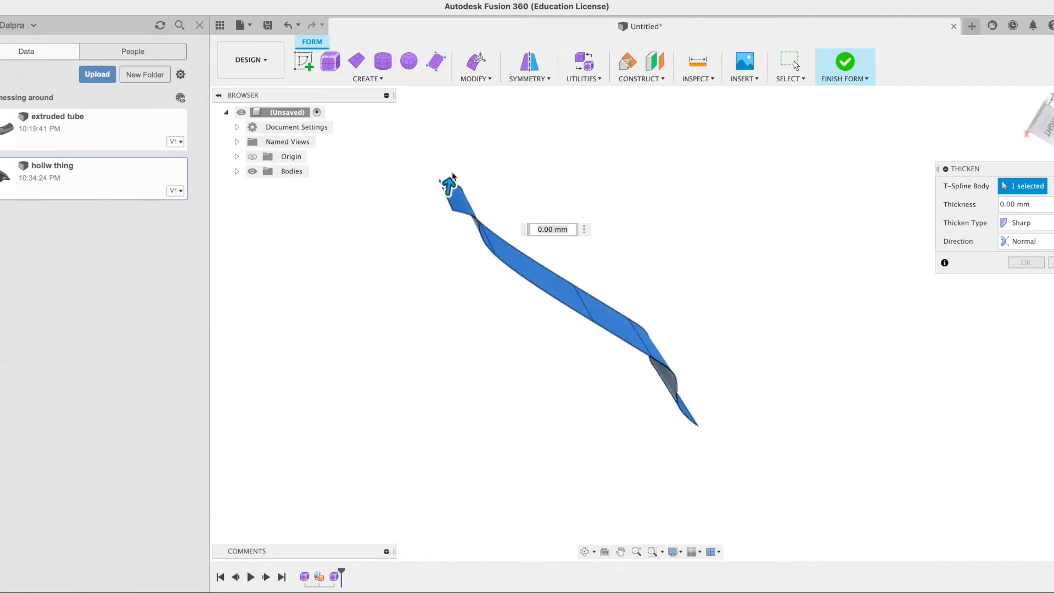
mouse_move(449, 181)
mouse_down()
mouse_move(443, 206)
mouse_move(452, 201)
mouse_up()
click(533, 254)
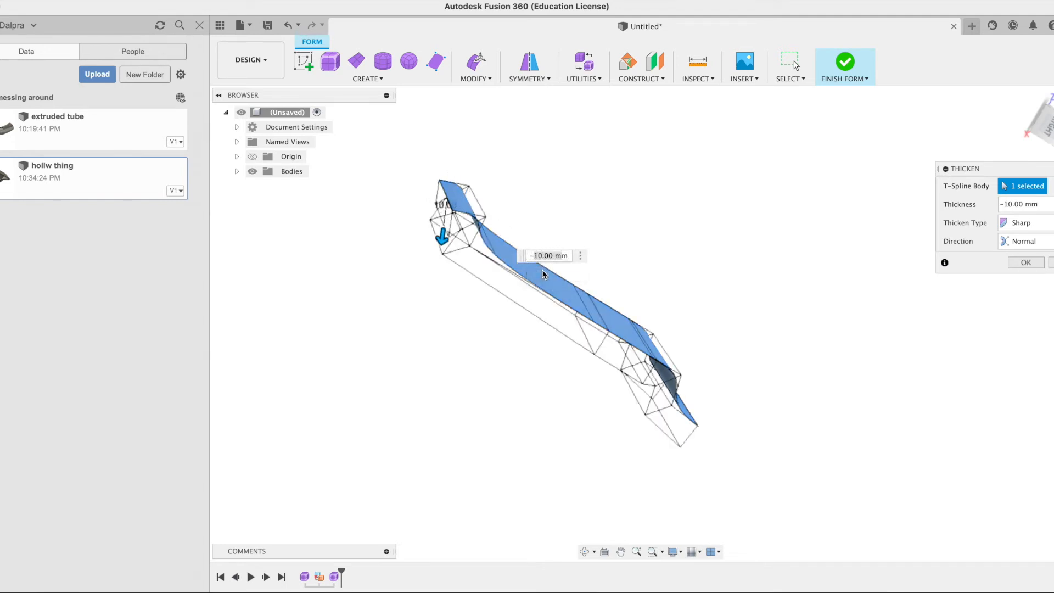
key(BackSpace)
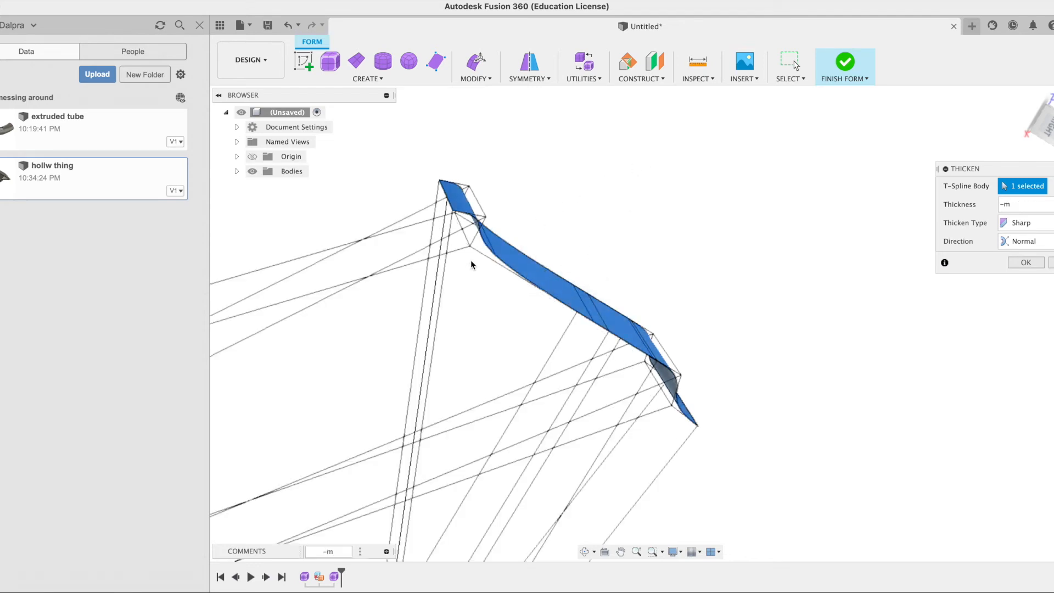
scroll(571, 269, down, 3)
scroll(571, 272, down, 5)
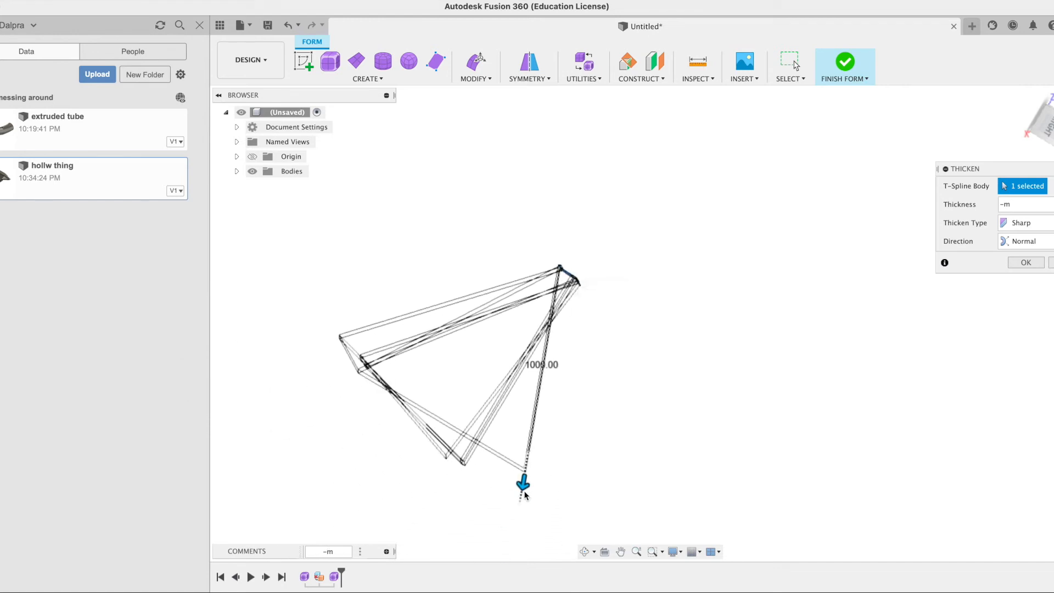
drag(524, 486, 601, 298)
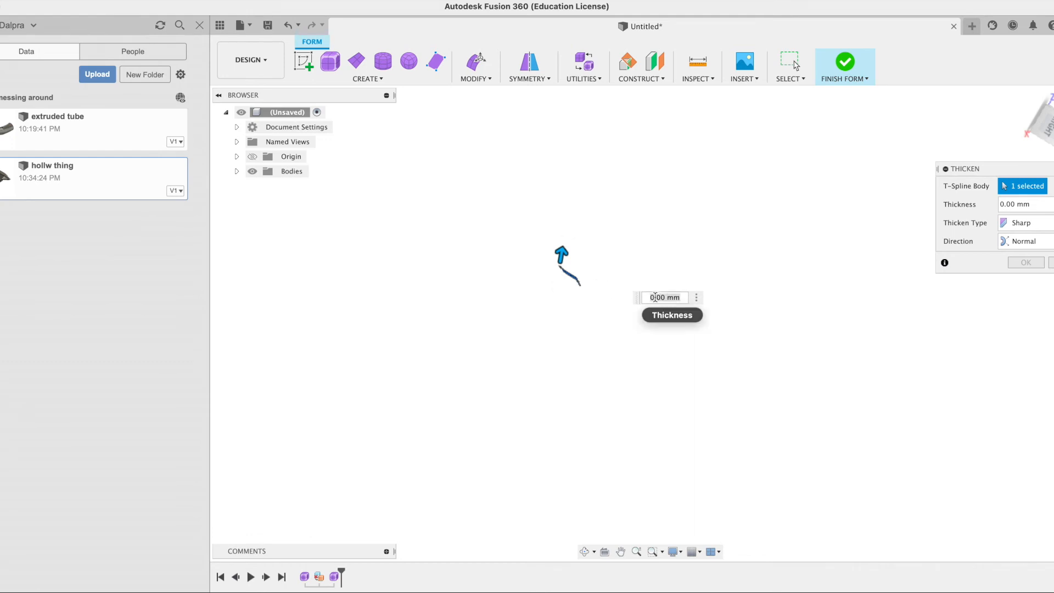
Thicken the curved surface by 5 mm with the Sharp type in the Normal direction
click(649, 298)
double_click(652, 298)
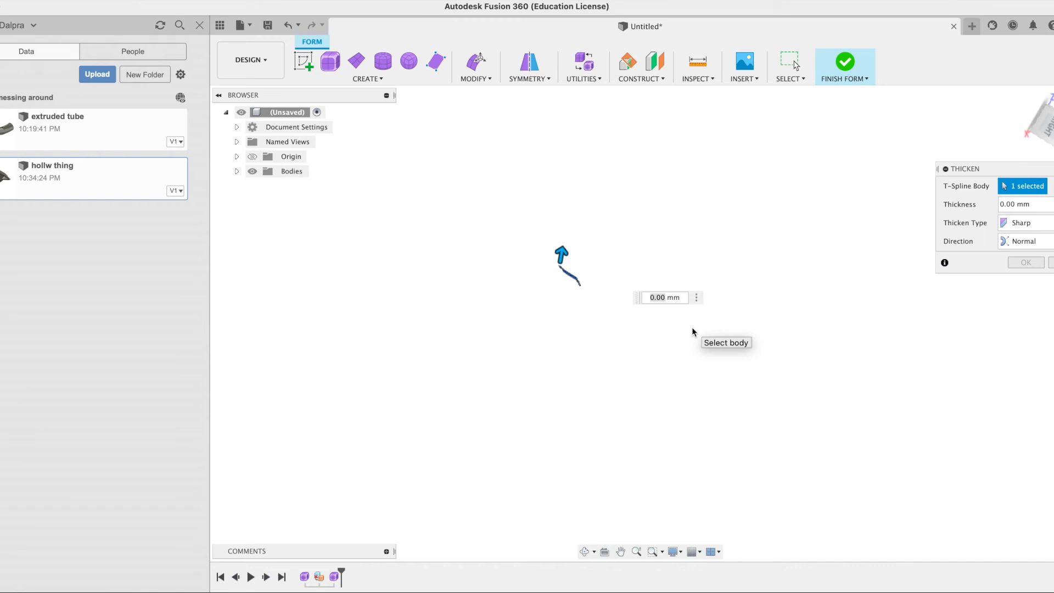
text(5)
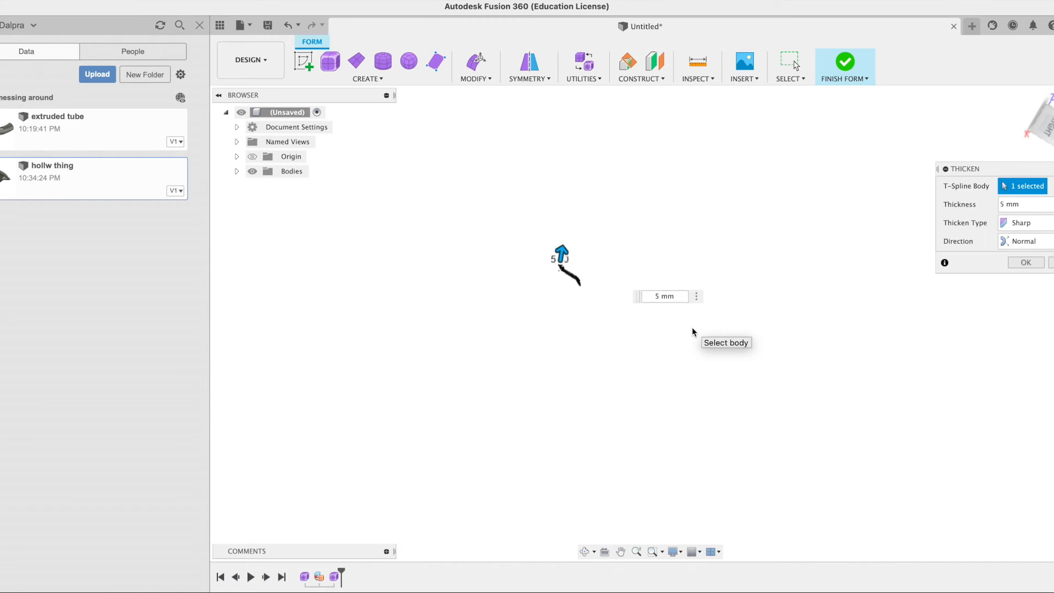
key(Return)
Finish the form and save the design as panel in the messing around folder
scroll(624, 309, down, 2)
scroll(627, 311, up, 5)
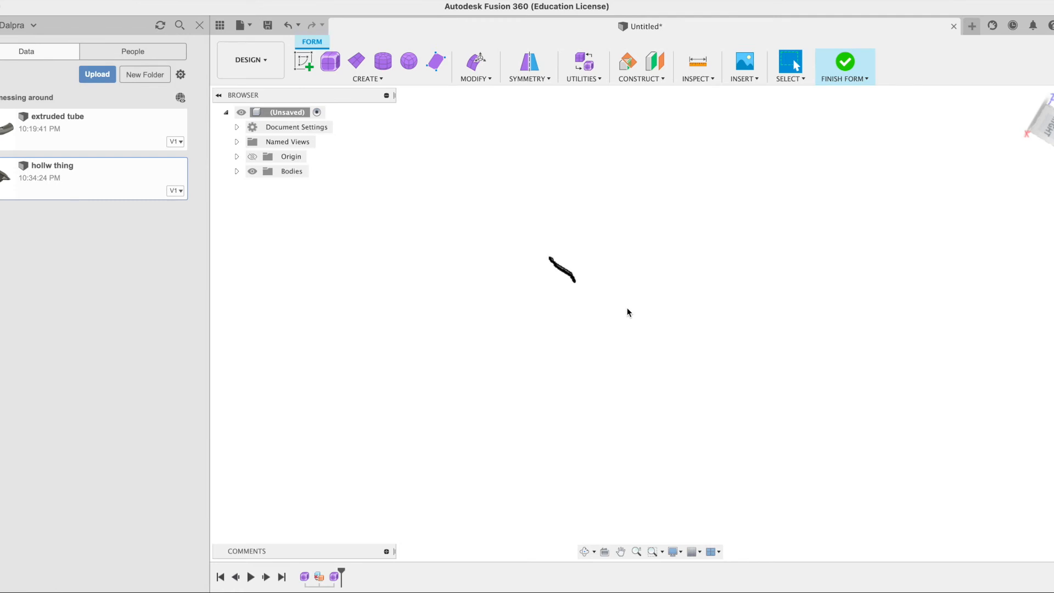
middle_drag(555, 235, 753, 335)
scroll(647, 315, up, 5)
scroll(754, 336, up, 2)
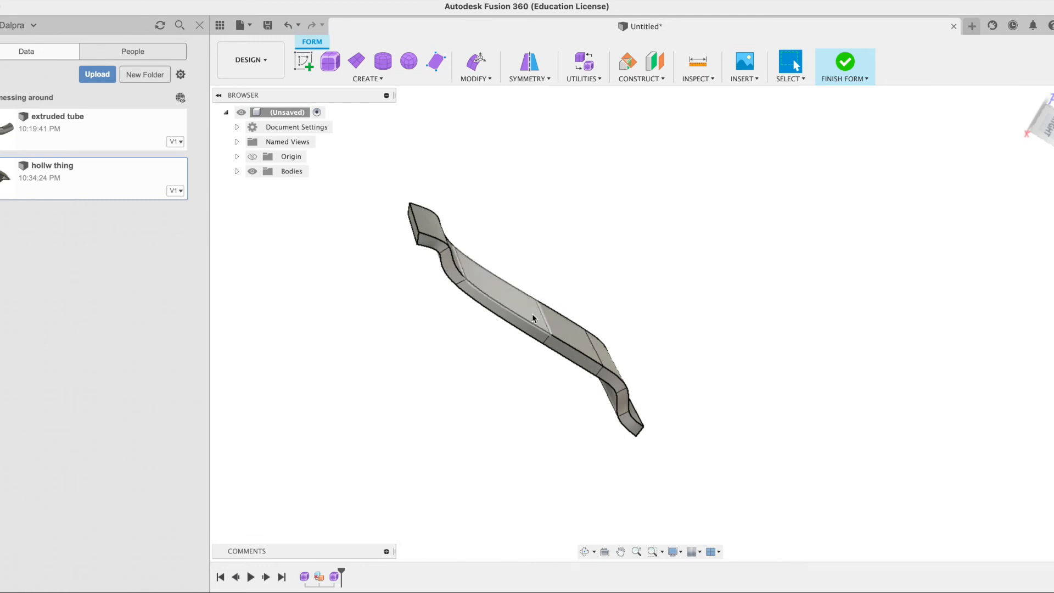
shift+middle_drag(823, 366, 777, 438)
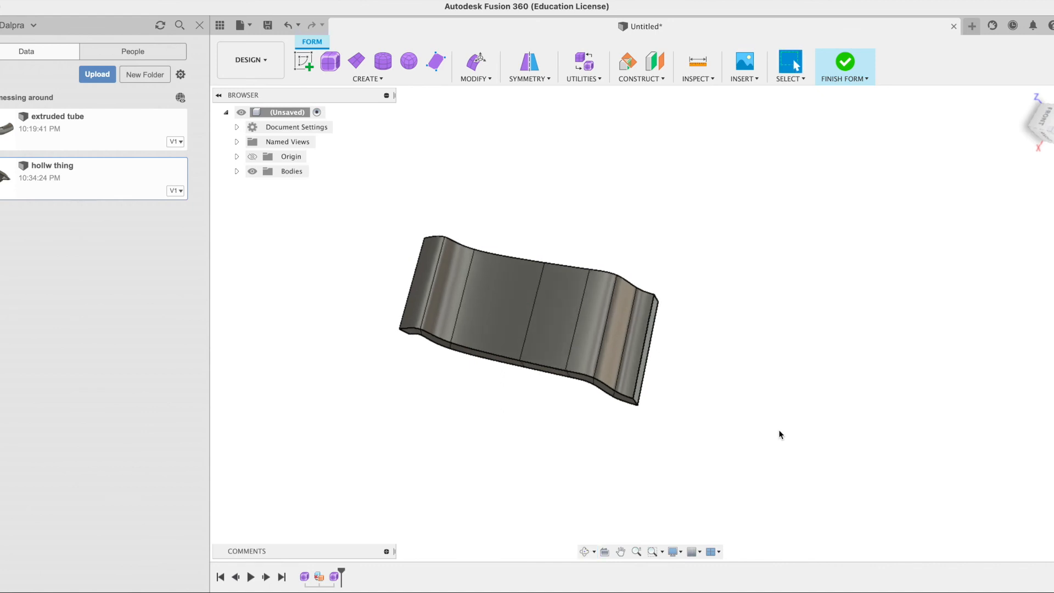
click(846, 62)
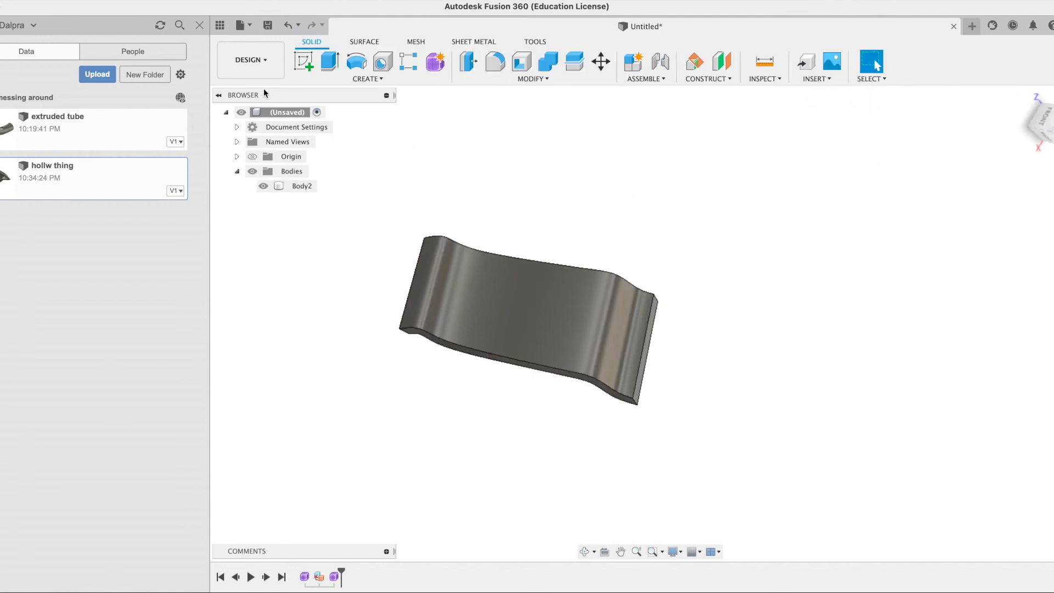
click(267, 25)
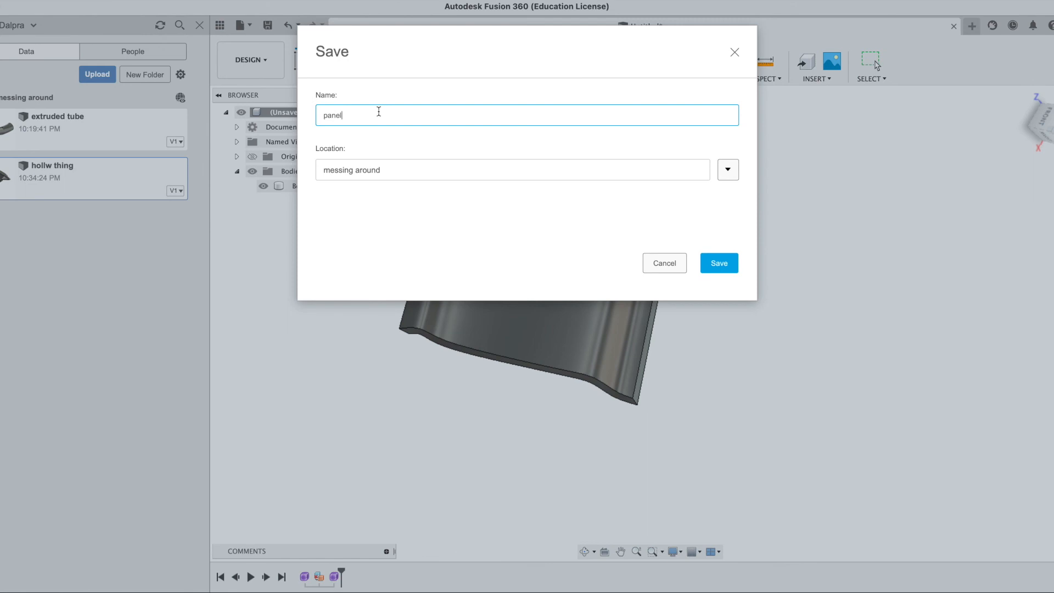
click(733, 264)
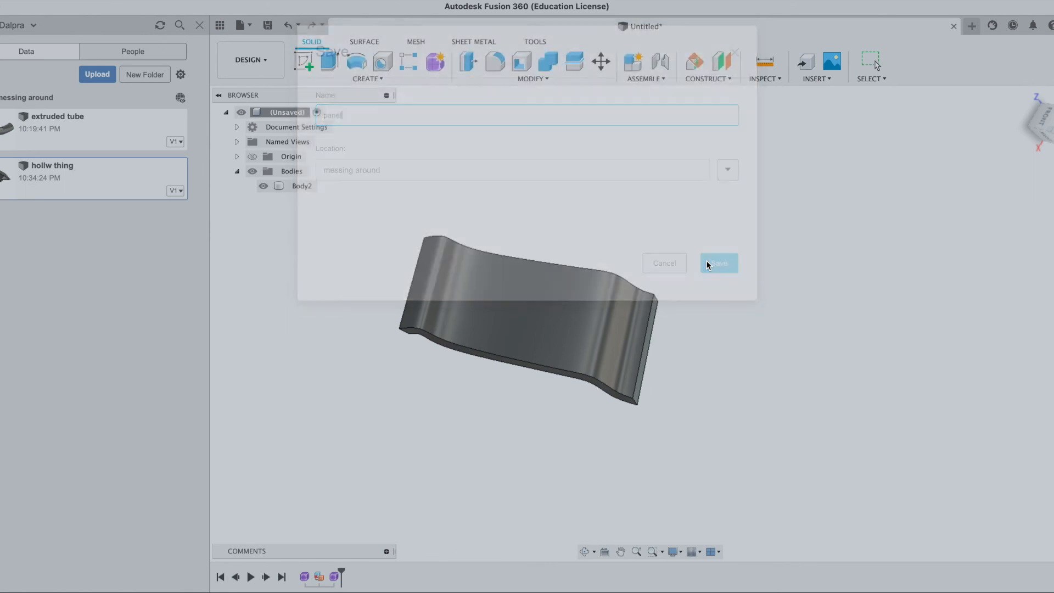